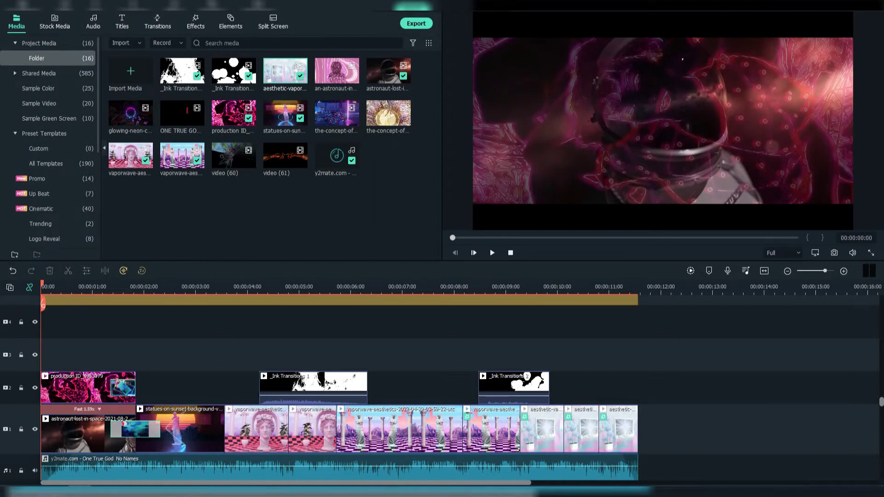
Examine the compositing settings of the pink production clip overlaid on the astronaut clip and play the opening preview.
{"action": "scroll", "coordinate": [101, 435], "scroll_direction": "up", "scroll_amount": 4}
{"action": "left_click", "coordinate": [101, 435]}
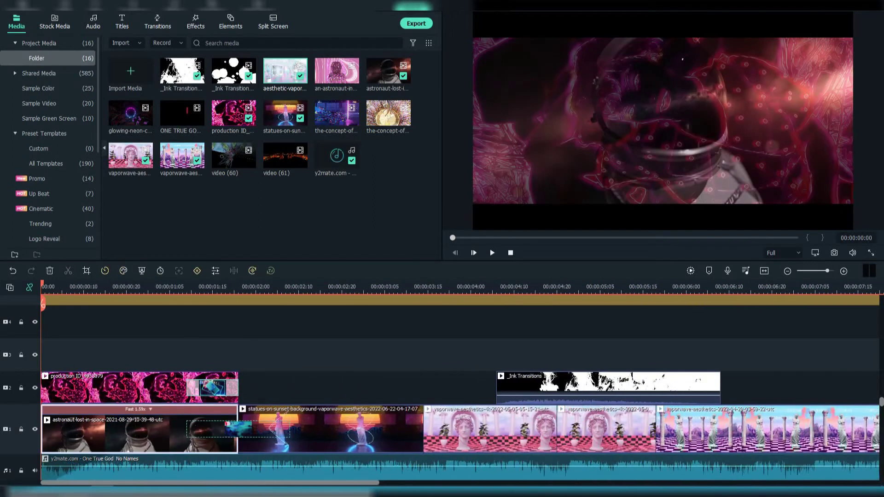
{"action": "double_click", "coordinate": [121, 389]}
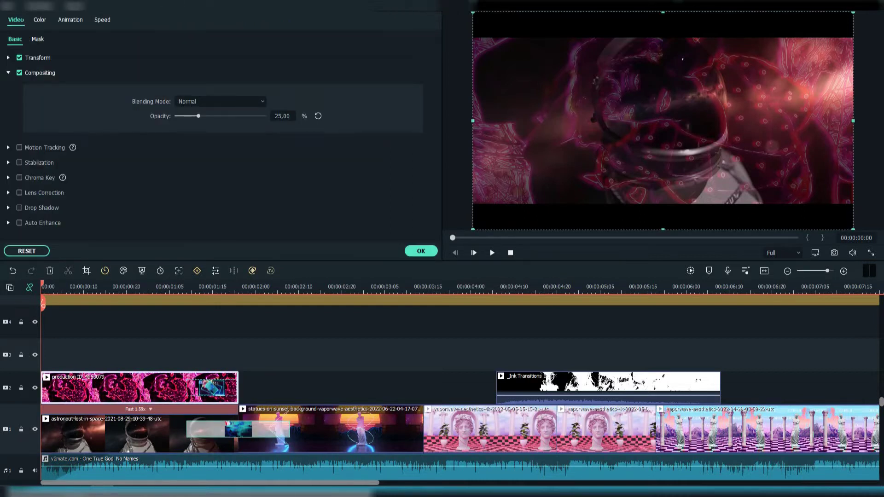
{"action": "key", "text": "space"}
{"action": "left_click", "coordinate": [473, 248]}
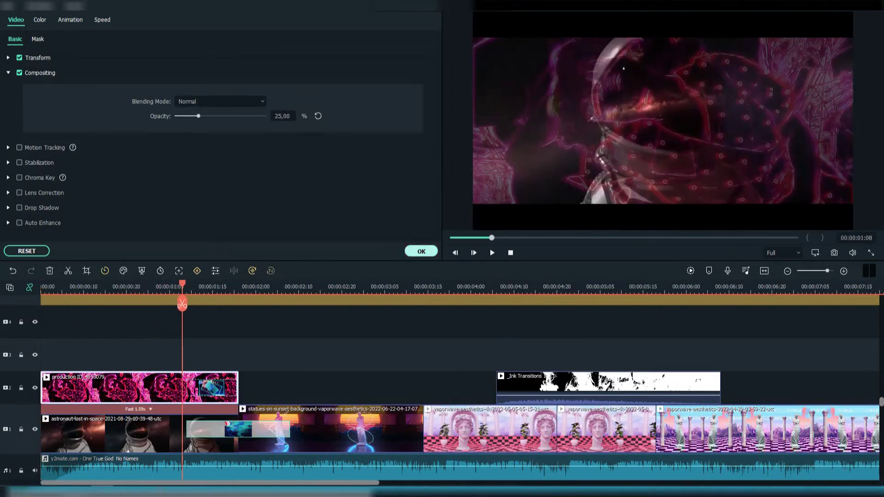
{"action": "left_click", "coordinate": [421, 251]}
Identify the transitions on the astronaut clip and its pink overlay, and search the transitions library for "beam".
{"action": "left_click", "coordinate": [157, 22]}
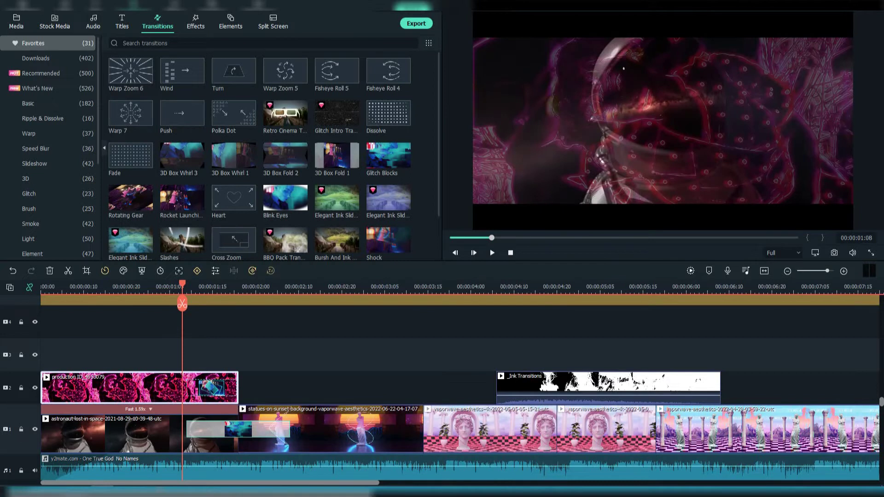
{"action": "left_click", "coordinate": [238, 430]}
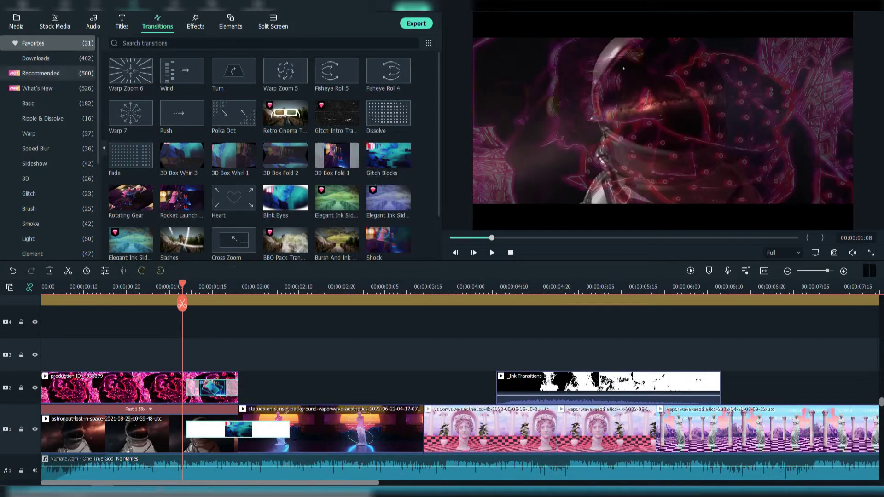
{"action": "left_click", "coordinate": [46, 73]}
{"action": "left_click", "coordinate": [213, 388]}
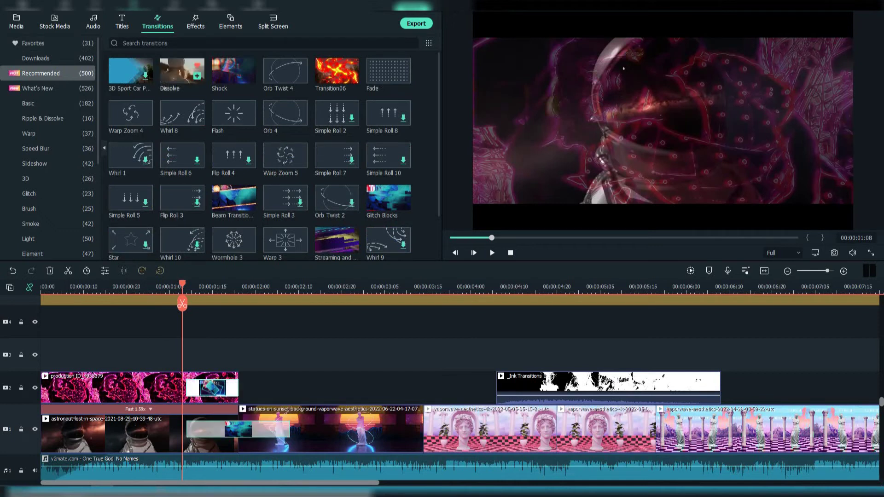
{"action": "left_click", "coordinate": [179, 43]}
{"action": "type", "text": "beam"}
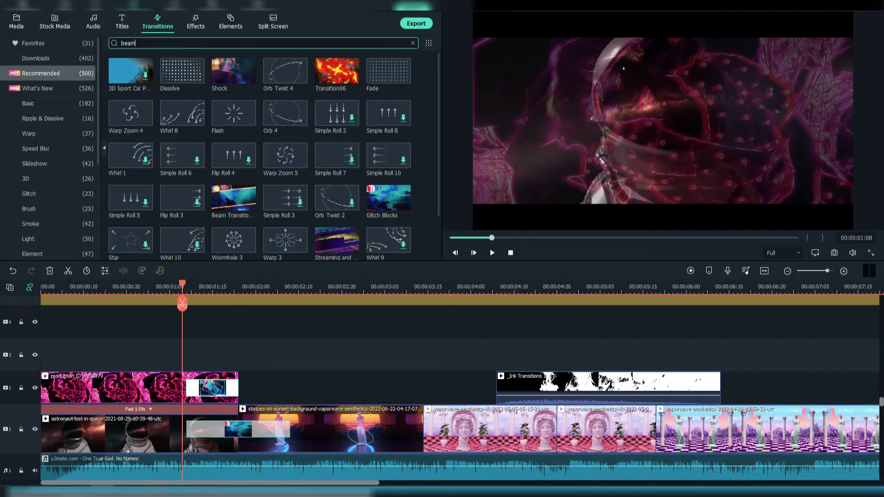
{"action": "key", "text": "Return"}
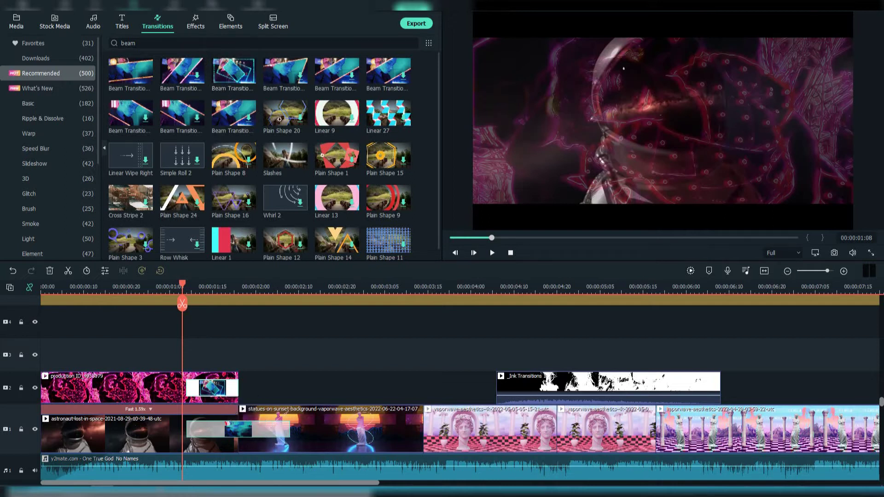
Examine the blending mode options of the first ink transition clip above the pink statue bust clips.
{"action": "left_click_drag", "start_coordinate": [182, 284], "coordinate": [299, 284]}
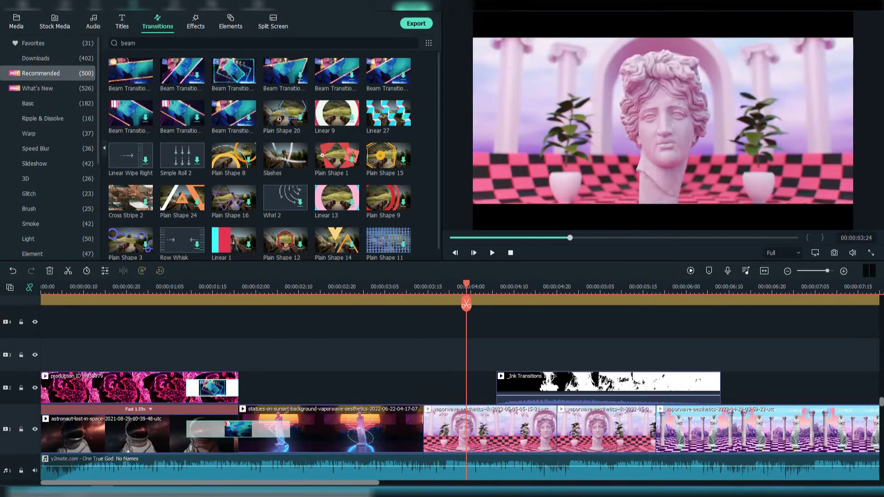
{"action": "left_click_drag", "start_coordinate": [479, 284], "coordinate": [595, 284]}
{"action": "double_click", "coordinate": [608, 386]}
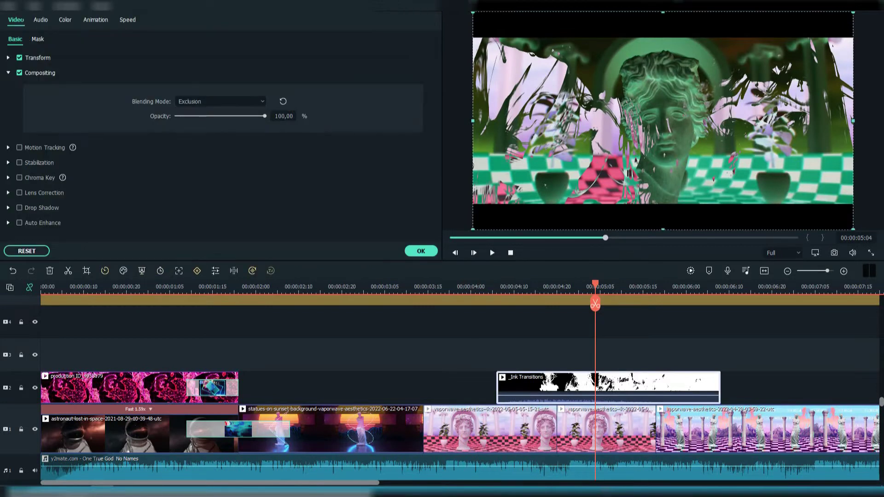
{"action": "left_click", "coordinate": [220, 102]}
{"action": "scroll", "coordinate": [216, 203], "scroll_direction": "down", "scroll_amount": 5}
{"action": "left_click", "coordinate": [207, 226]}
{"action": "left_click", "coordinate": [421, 251]}
Select the short vaporwave clip at about 8 seconds and locate the Multi-screen 6 effect in the effects library.
{"action": "left_click_drag", "start_coordinate": [827, 270], "coordinate": [825, 271]}
{"action": "left_click_drag", "start_coordinate": [305, 284], "coordinate": [342, 284]}
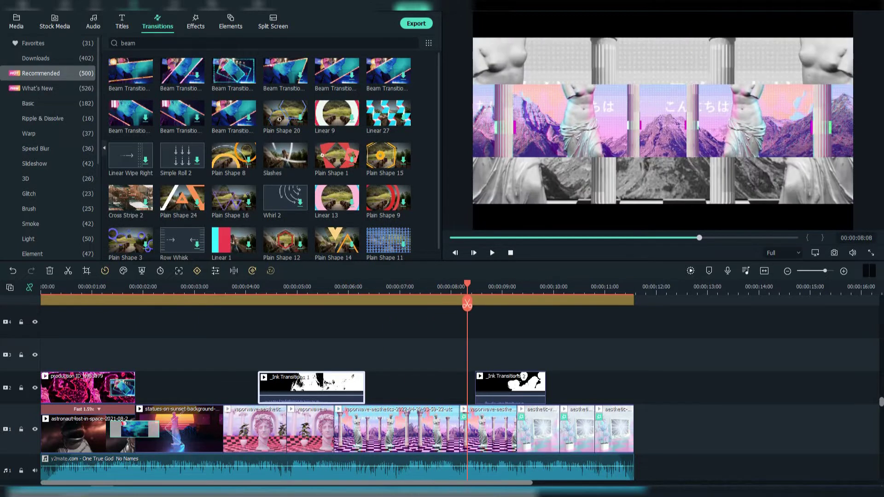
{"action": "left_click", "coordinate": [479, 426]}
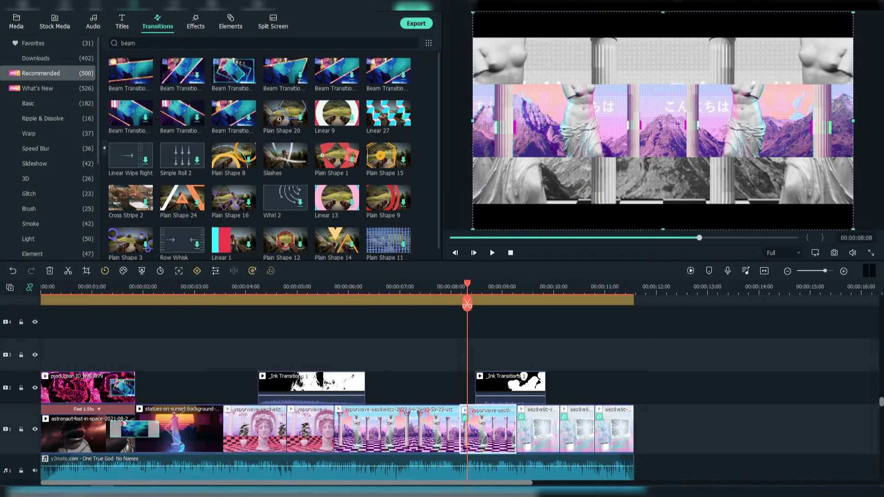
{"action": "left_click", "coordinate": [195, 22]}
{"action": "left_click", "coordinate": [281, 204]}
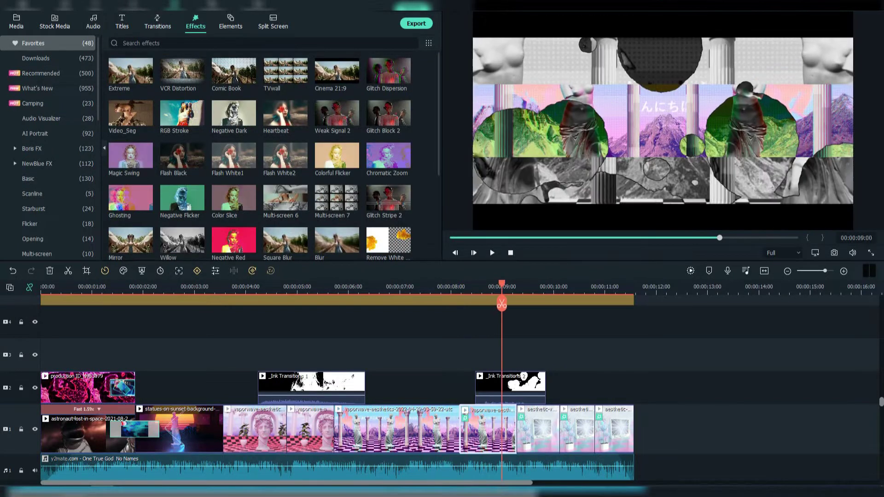
Check the second ink transition clip's blending mode, and find the effect applied to the first aesthetic television clip in the library.
{"action": "double_click", "coordinate": [520, 387]}
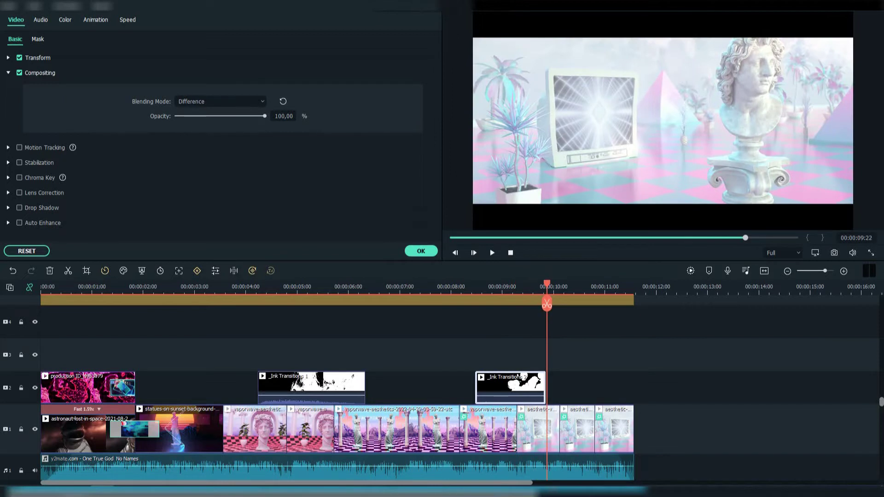
{"action": "double_click", "coordinate": [538, 431]}
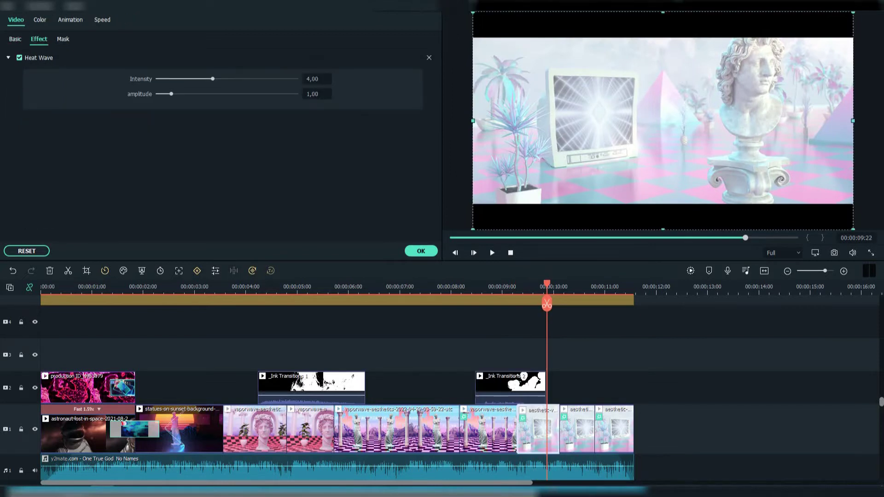
{"action": "left_click", "coordinate": [421, 251]}
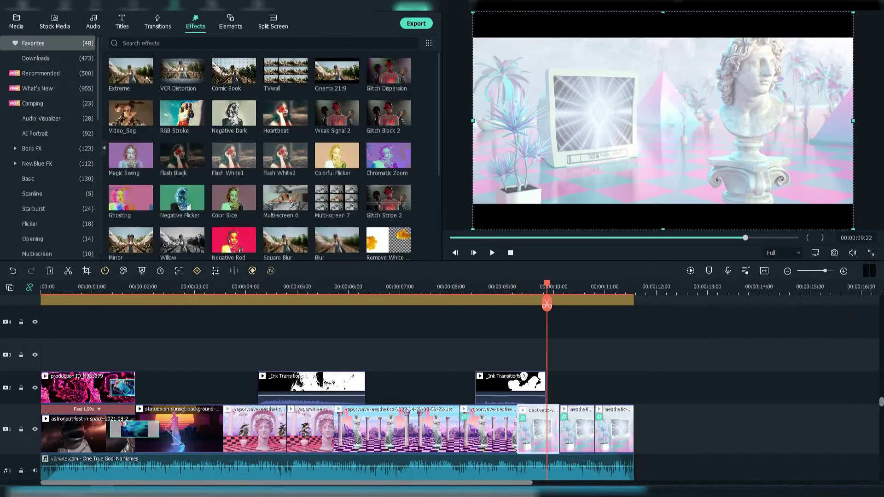
{"action": "scroll", "coordinate": [182, 156], "scroll_direction": "down", "scroll_amount": 3}
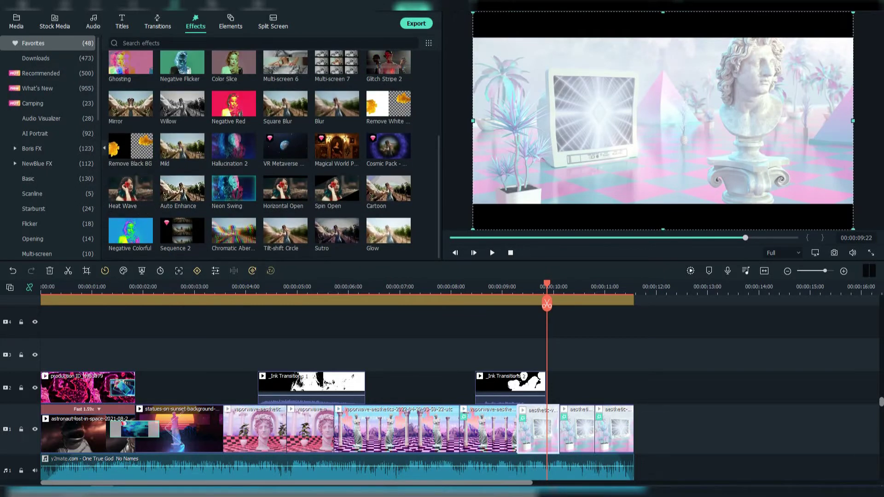
Review the list of effects applied to the second aesthetic television clip.
{"action": "double_click", "coordinate": [577, 432]}
{"action": "left_click", "coordinate": [38, 39]}
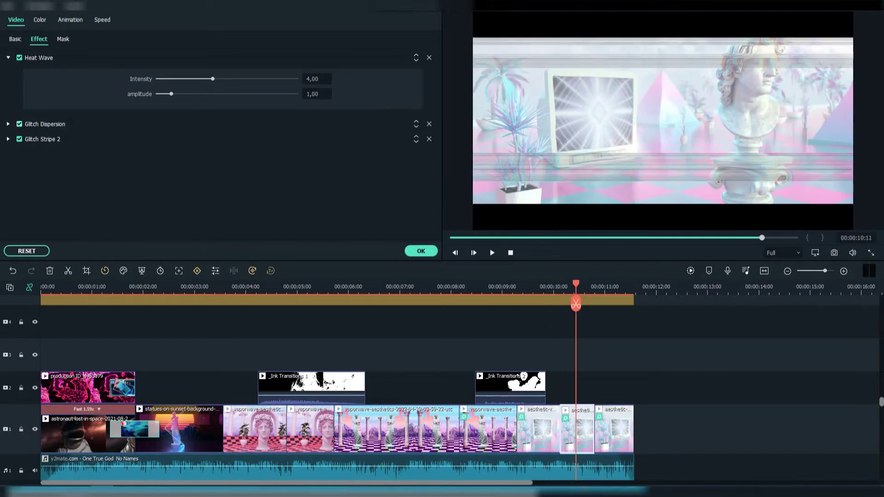
{"action": "left_click", "coordinate": [421, 251]}
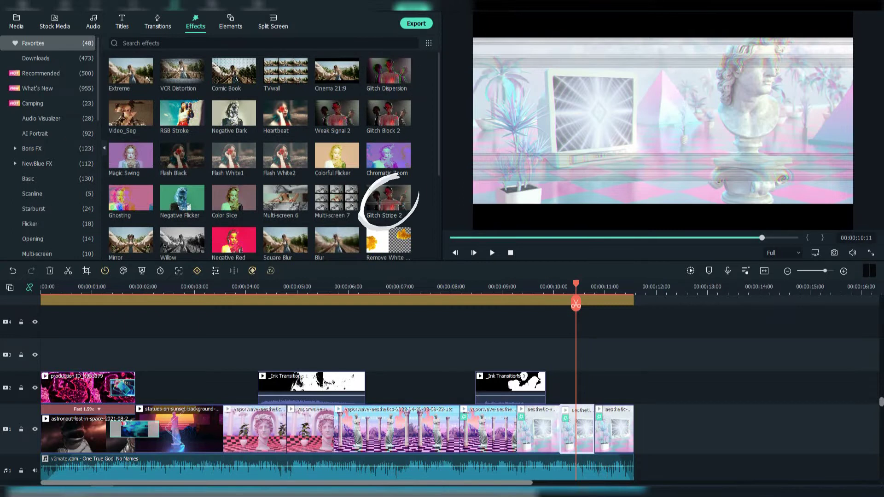
Review the list of effects applied to the last aesthetic television clip at about 11 seconds.
{"action": "left_click_drag", "start_coordinate": [580, 283], "coordinate": [607, 284]}
{"action": "double_click", "coordinate": [616, 430]}
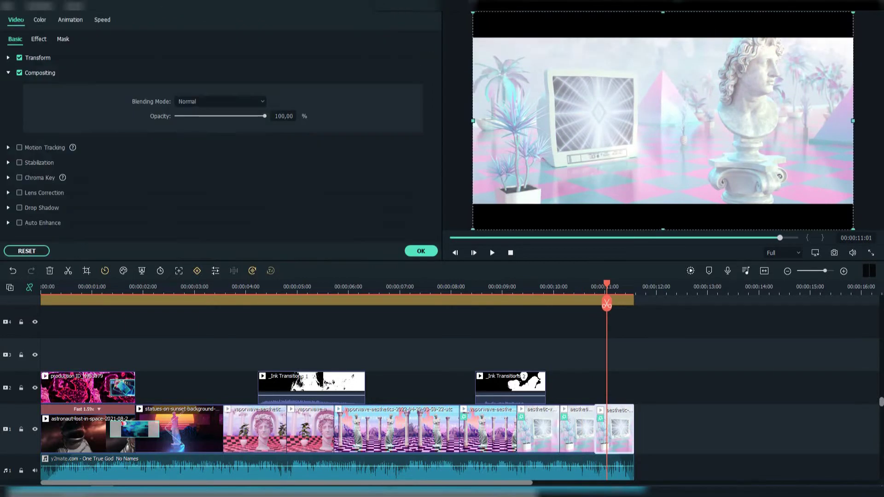
{"action": "left_click", "coordinate": [38, 39]}
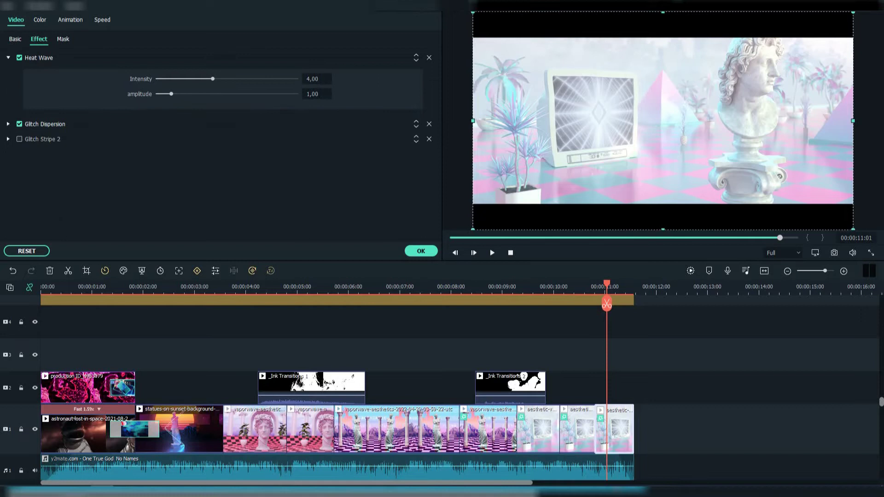
{"action": "left_click", "coordinate": [420, 251]}
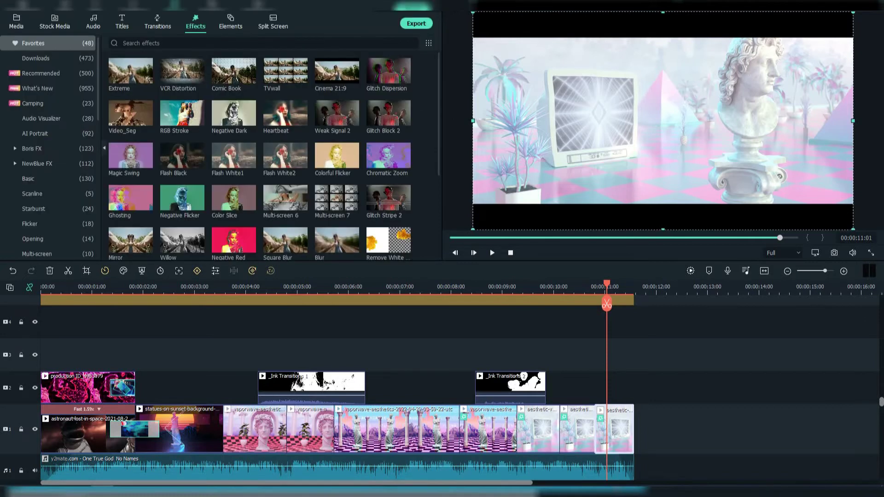
Locate and select the Cinema 21:9 effect that spans all clips on the upper track.
{"action": "scroll", "coordinate": [460, 387], "scroll_direction": "down", "scroll_amount": 2}
{"action": "scroll", "coordinate": [461, 387], "scroll_direction": "up", "scroll_amount": 1}
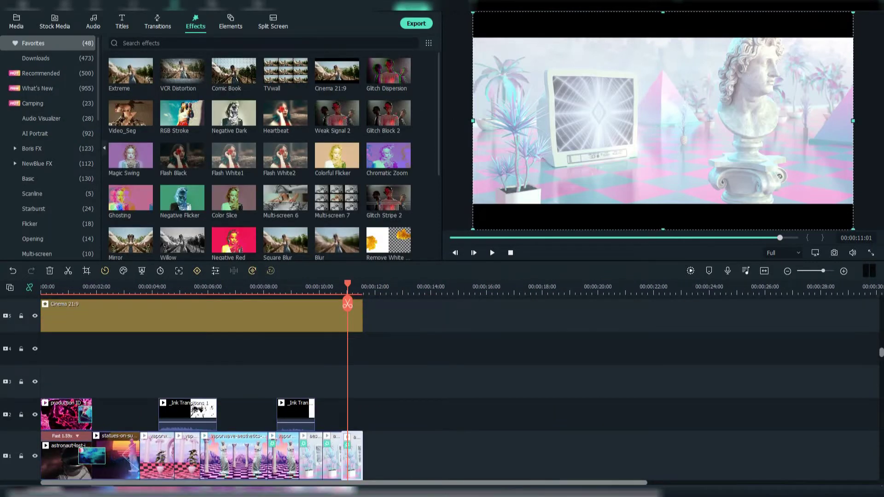
{"action": "left_click", "coordinate": [235, 316]}
{"action": "scroll", "coordinate": [234, 322], "scroll_direction": "up", "scroll_amount": 1}
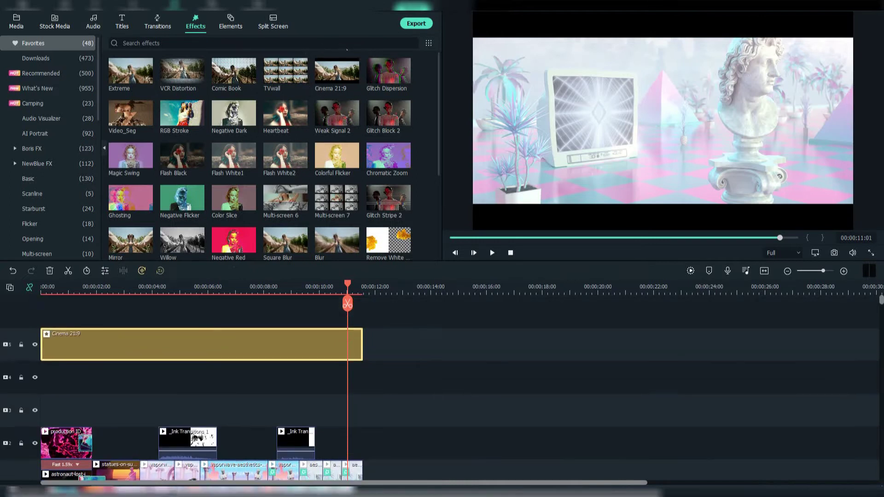
{"action": "scroll", "coordinate": [460, 387], "scroll_direction": "down", "scroll_amount": 1}
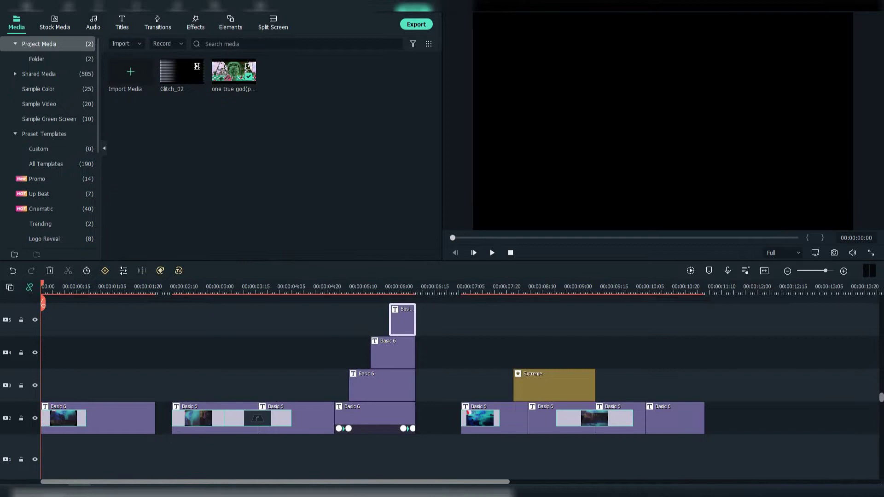
Examine the text fill and text border settings of the NO NAMES title in the advanced text editor.
{"action": "left_click", "coordinate": [473, 250]}
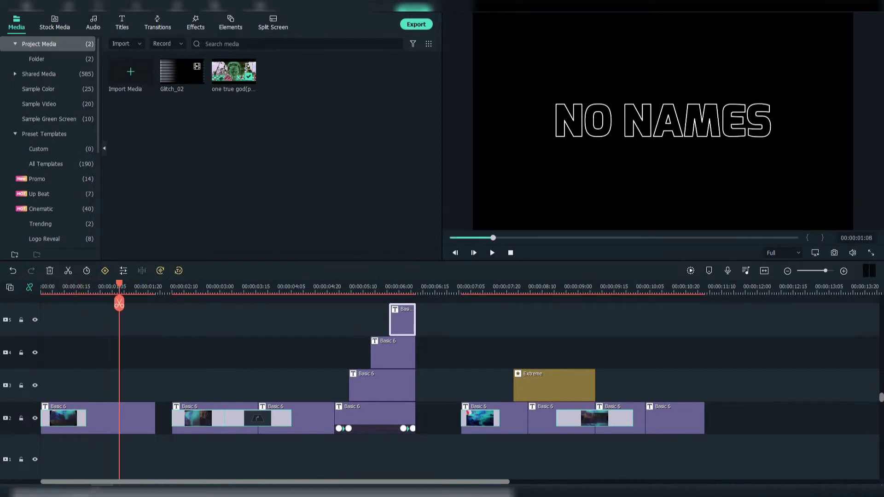
{"action": "double_click", "coordinate": [118, 419]}
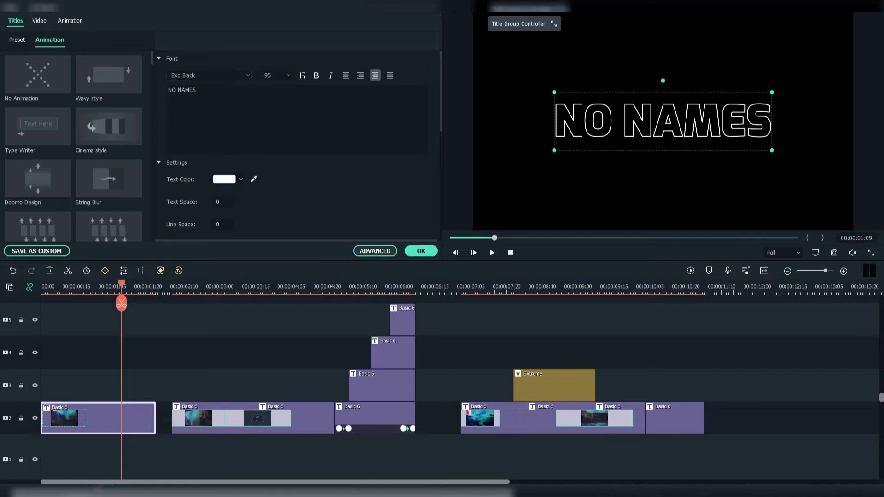
{"action": "left_click", "coordinate": [374, 250]}
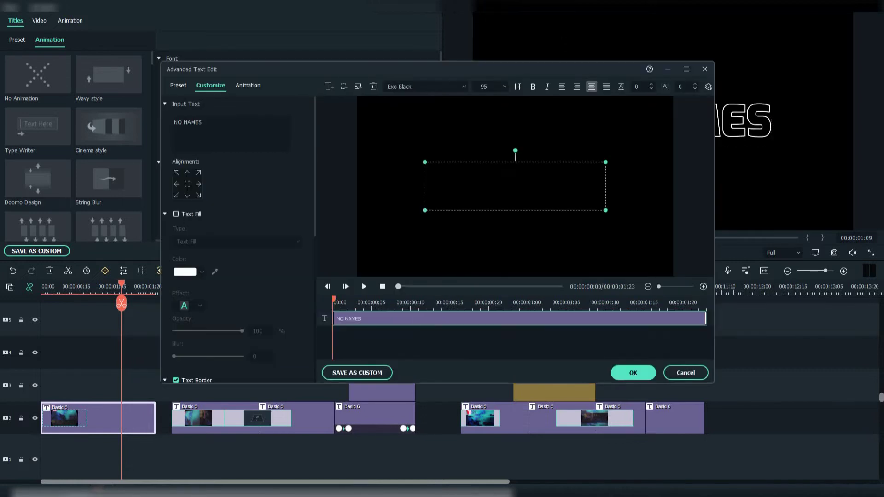
{"action": "scroll", "coordinate": [240, 239], "scroll_direction": "down", "scroll_amount": 3}
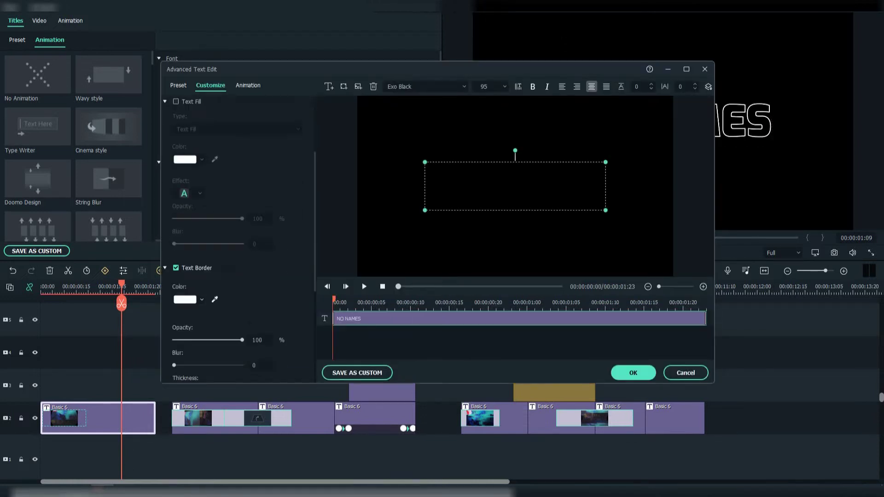
{"action": "scroll", "coordinate": [239, 239], "scroll_direction": "down", "scroll_amount": 2}
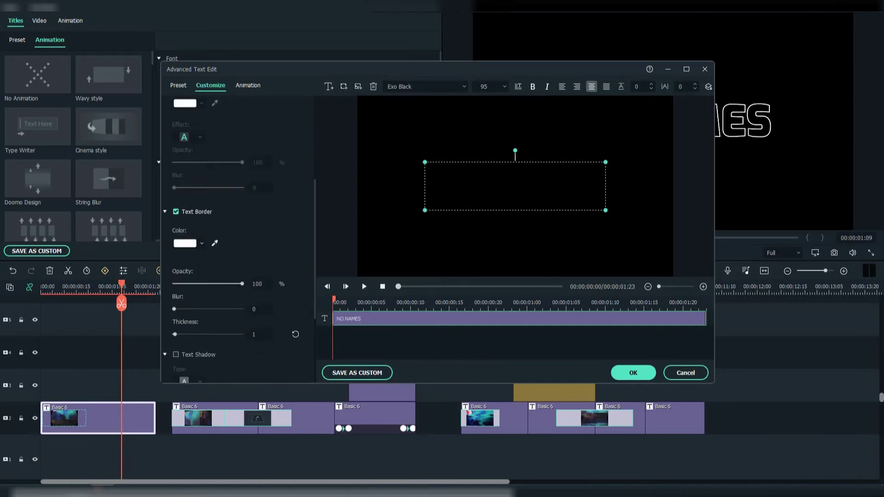
{"action": "left_click", "coordinate": [633, 372]}
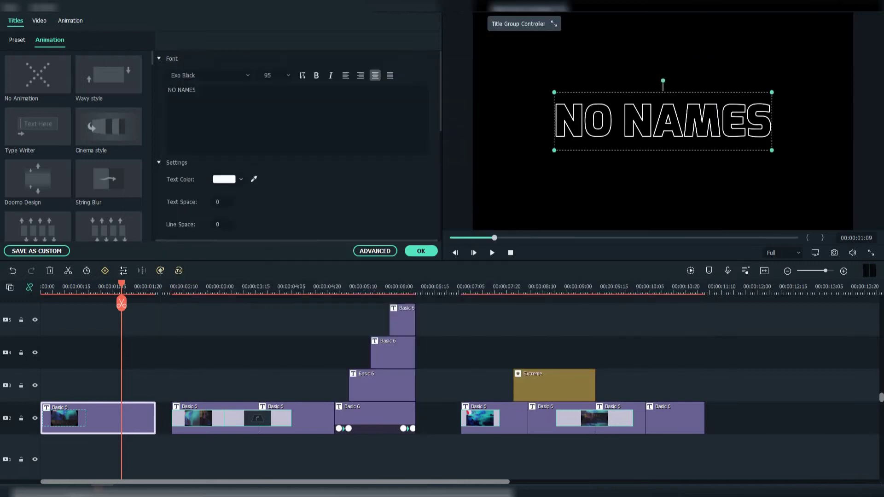
Preview the title sequence, return to the NO NAMES title and show the favorite transitions.
{"action": "left_click", "coordinate": [473, 251]}
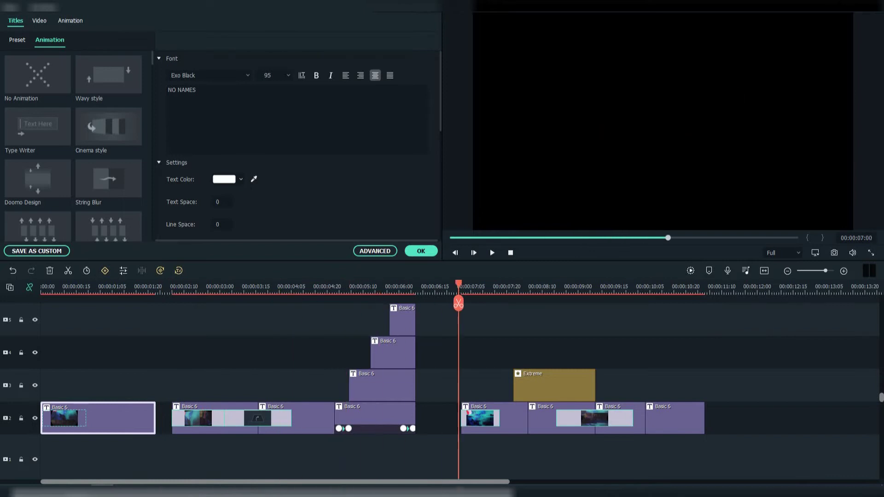
{"action": "left_click_drag", "start_coordinate": [458, 283], "coordinate": [98, 283]}
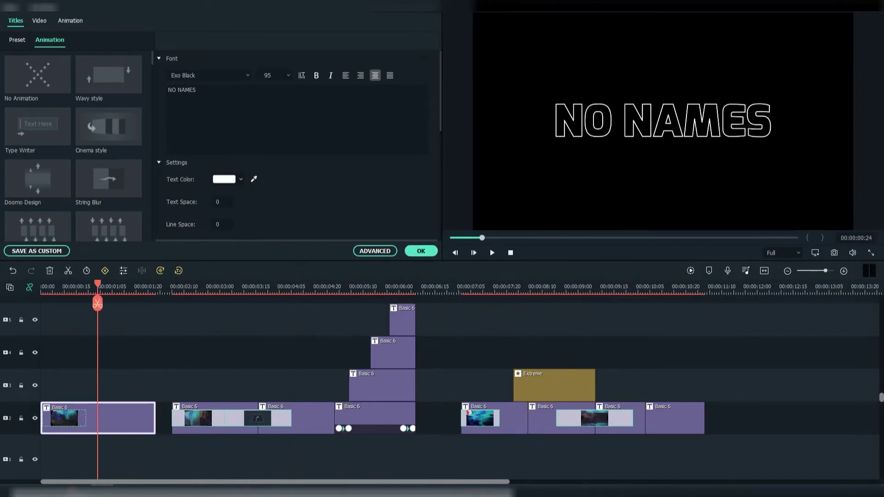
{"action": "left_click", "coordinate": [420, 251]}
{"action": "left_click", "coordinate": [158, 23]}
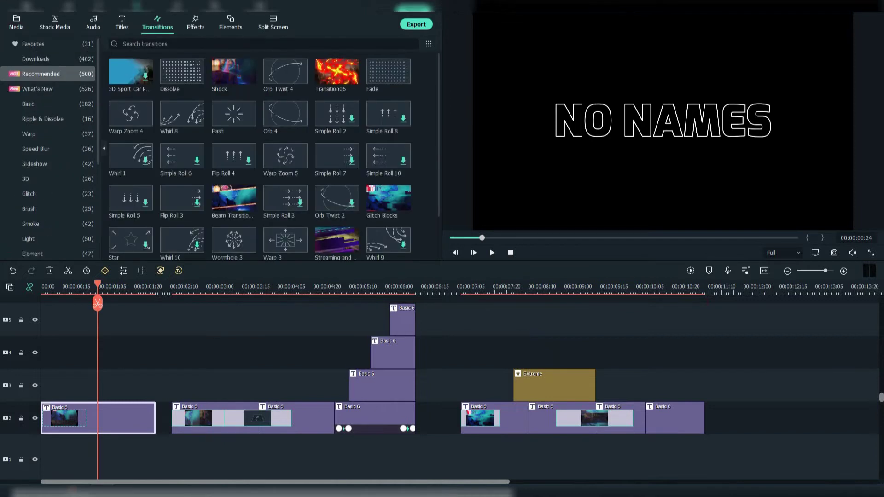
{"action": "left_click", "coordinate": [42, 44]}
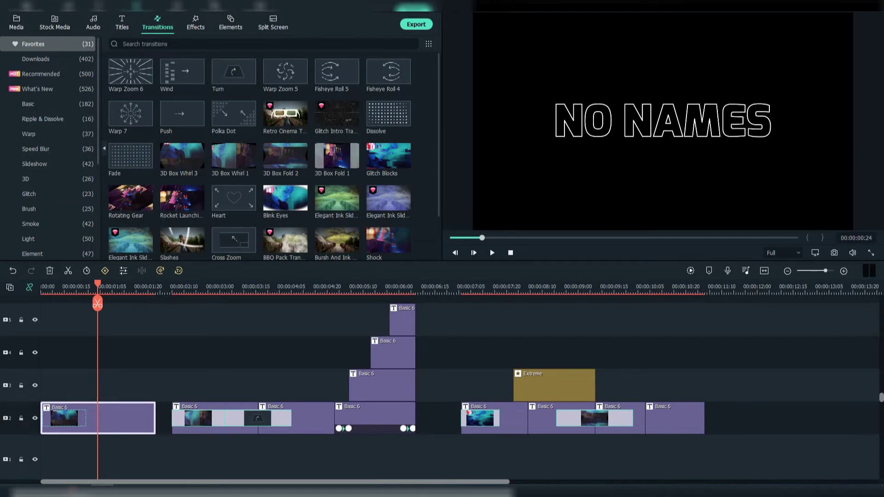
Point out the transition opening the second title and the one joining it to the third title.
{"action": "left_click_drag", "start_coordinate": [98, 284], "coordinate": [150, 283]}
{"action": "left_click", "coordinate": [198, 419]}
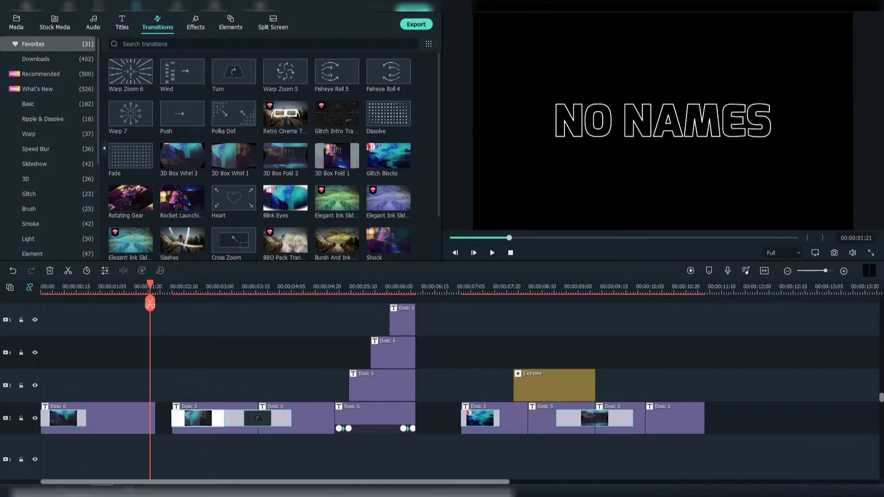
{"action": "left_click", "coordinate": [258, 418]}
Open the custom animation of the title starting near 5 seconds and examine its first two keyframes.
{"action": "left_click_drag", "start_coordinate": [150, 284], "coordinate": [339, 285]}
{"action": "key", "text": "ctrl+equal"}
{"action": "key", "text": "ctrl+equal"}
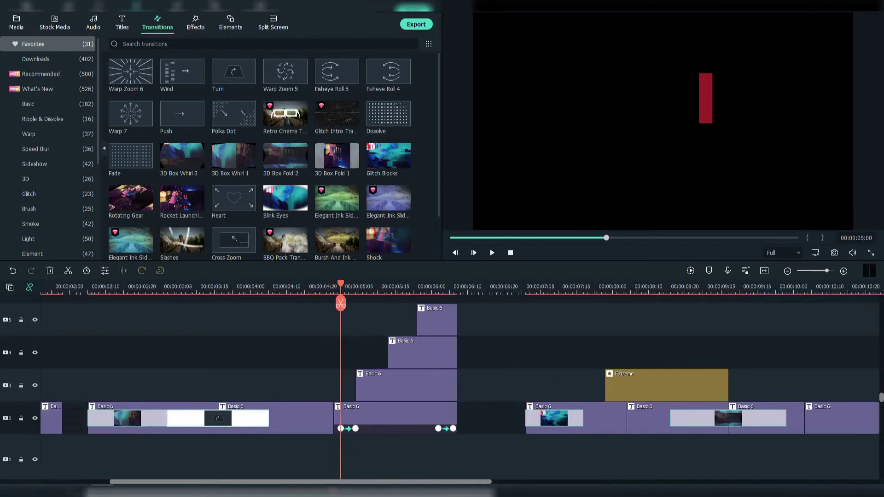
{"action": "double_click", "coordinate": [405, 415]}
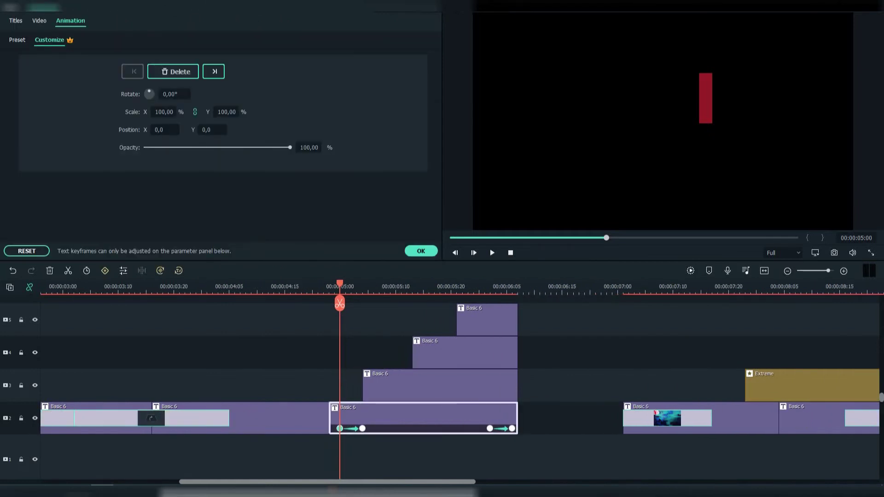
{"action": "left_click_drag", "start_coordinate": [339, 285], "coordinate": [362, 285]}
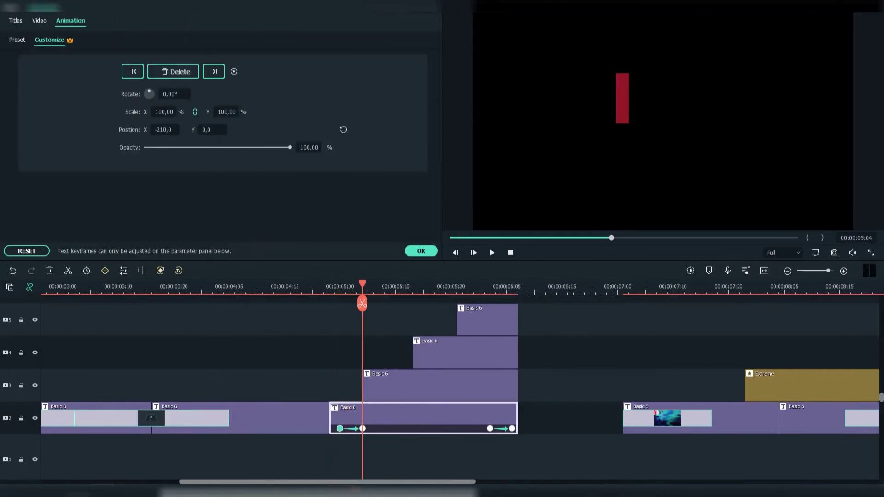
Advance through the stacked FORGOT, YOUR and NAME titles and preview how they come in one after another.
{"action": "key", "text": "Right"}
{"action": "key", "text": "Right"}
{"action": "key", "text": "Right"}
{"action": "key", "text": "Right"}
{"action": "key", "text": "Right"}
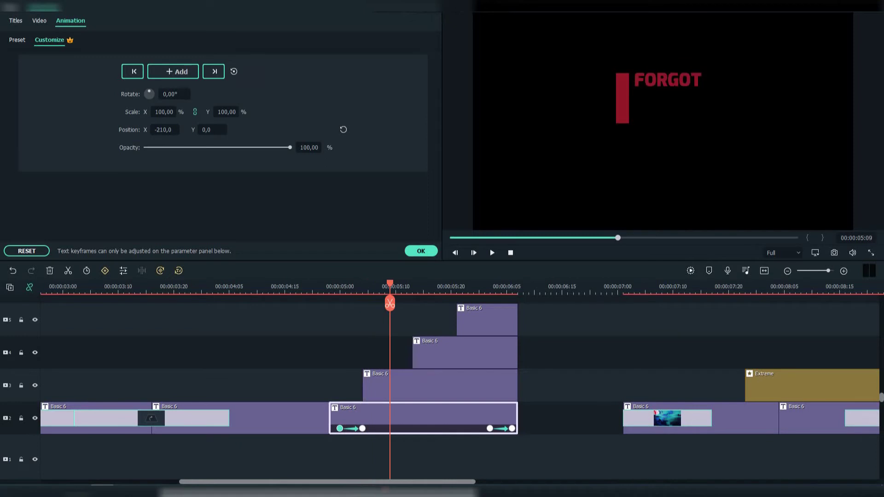
{"action": "left_click", "coordinate": [433, 387]}
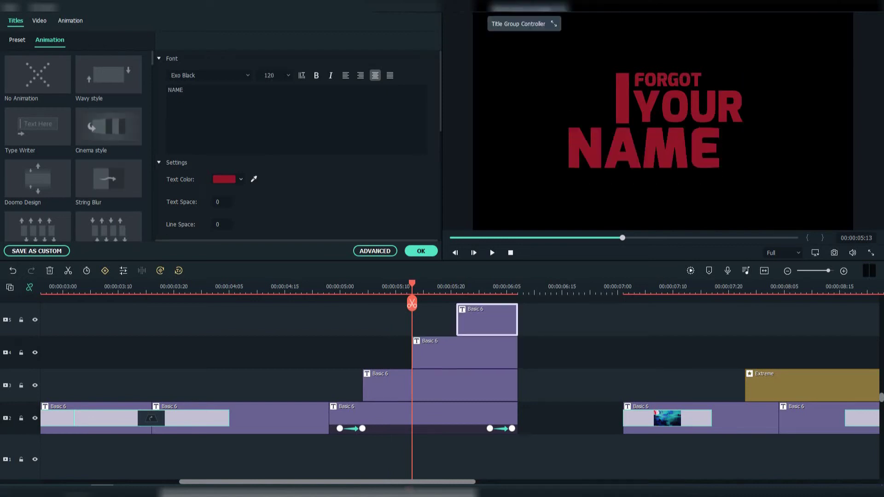
{"action": "key", "text": "space"}
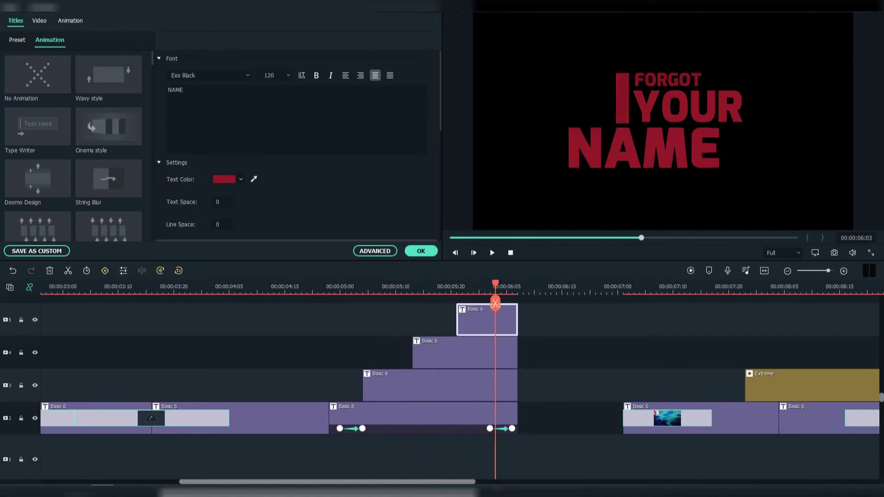
Examine the two closing keyframes of the lowest stacked title and preview its ending.
{"action": "double_click", "coordinate": [489, 429]}
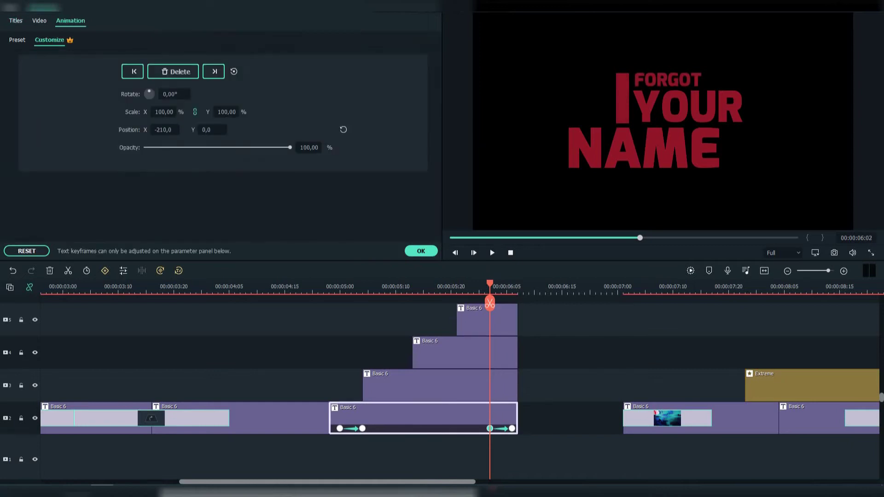
{"action": "left_click", "coordinate": [512, 428]}
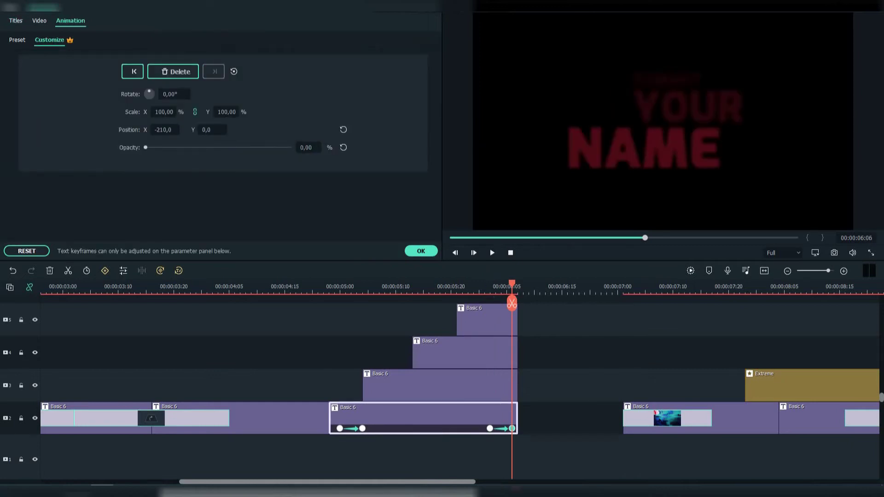
{"action": "key", "text": "space"}
{"action": "key", "text": "space"}
Go to the title group near 7 seconds, inspect its opening transition and show the favorite transitions.
{"action": "left_click_drag", "start_coordinate": [327, 481], "coordinate": [421, 482]}
{"action": "left_click_drag", "start_coordinate": [323, 302], "coordinate": [340, 302]}
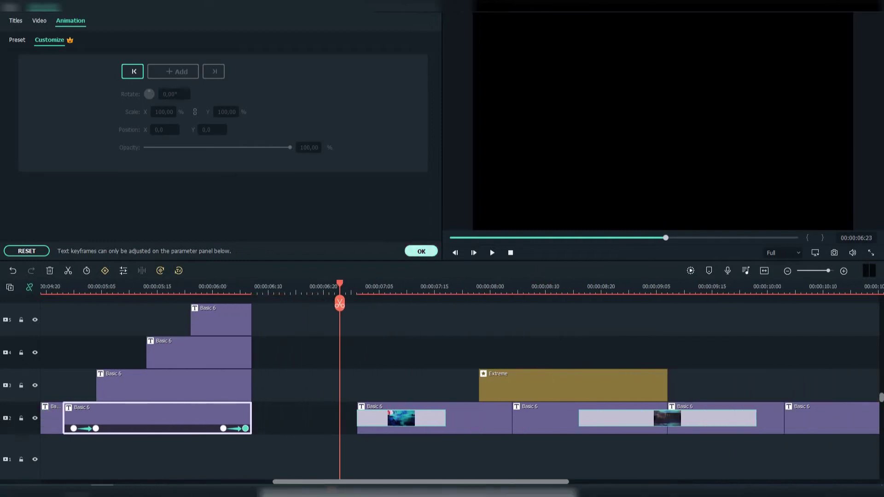
{"action": "left_click", "coordinate": [421, 251]}
{"action": "double_click", "coordinate": [400, 418]}
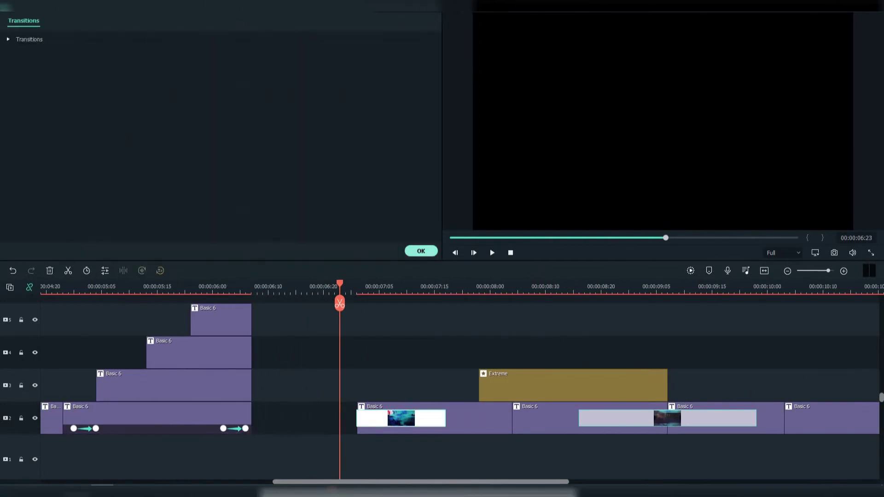
{"action": "left_click", "coordinate": [420, 250]}
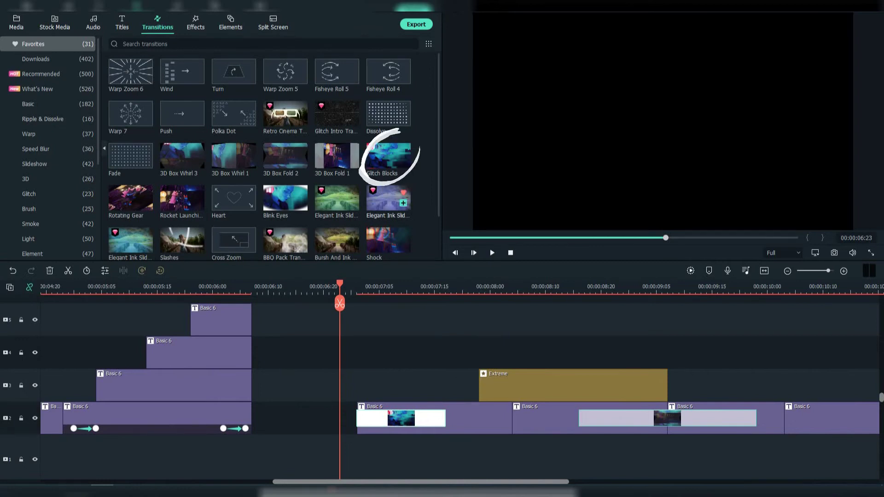
Select the Extreme effect above the I'M YOUR SAVIOR title and show the favorite effects.
{"action": "left_click_drag", "start_coordinate": [340, 284], "coordinate": [639, 284]}
{"action": "left_click", "coordinate": [612, 385]}
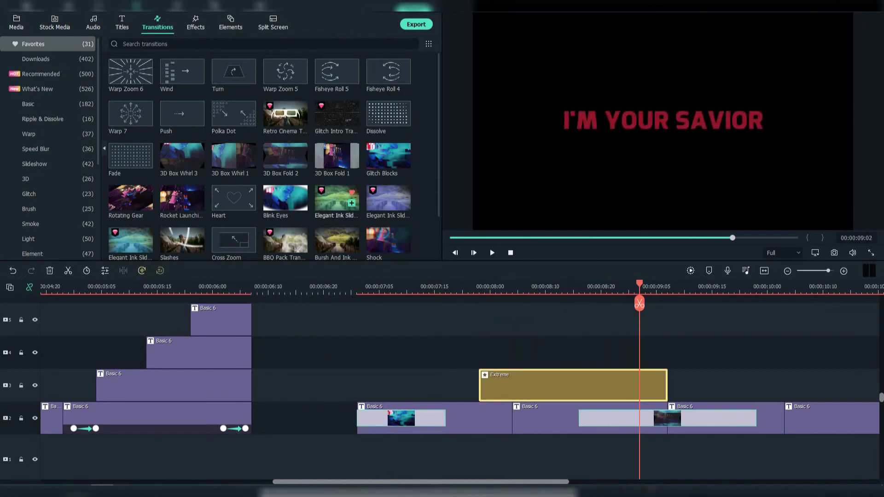
{"action": "left_click", "coordinate": [195, 23]}
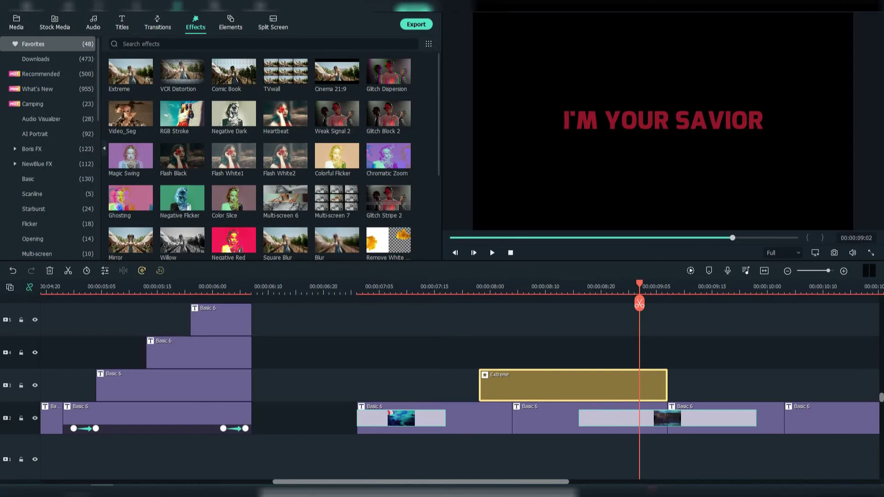
Preview the transition into the I KNOW U FEEL title and show the favorite transitions.
{"action": "key", "text": "space"}
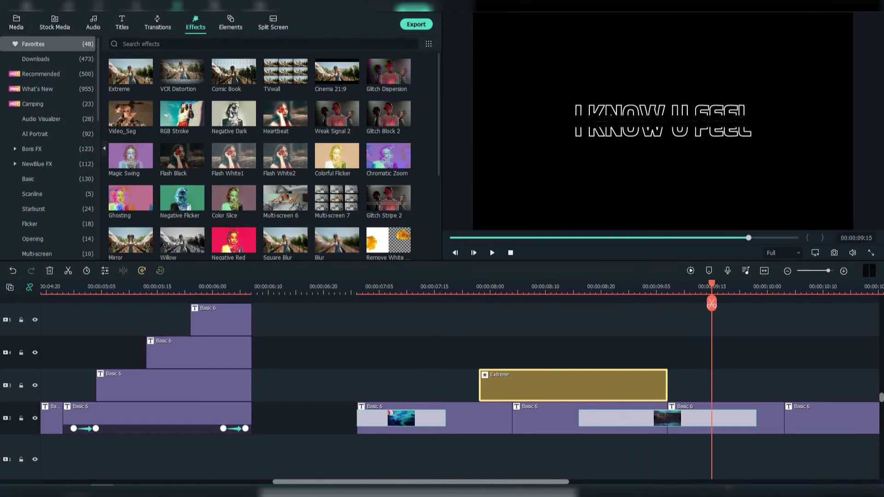
{"action": "left_click", "coordinate": [158, 23]}
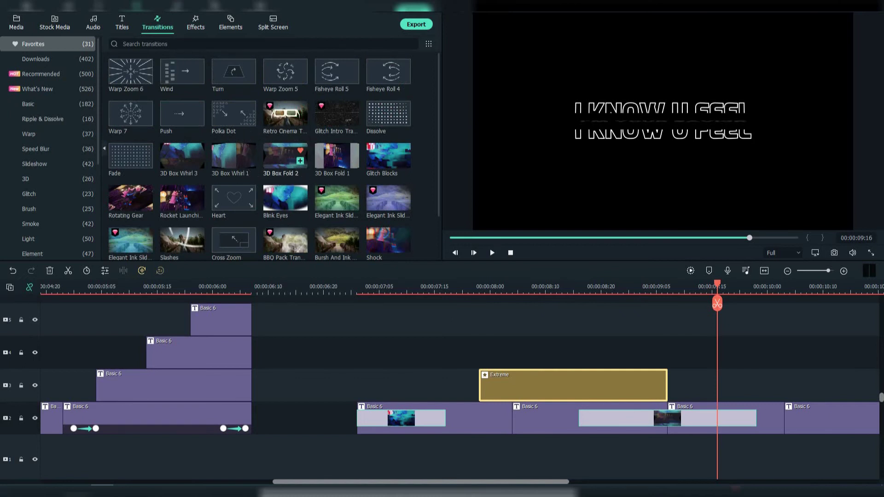
{"action": "left_click_drag", "start_coordinate": [421, 482], "coordinate": [510, 482]}
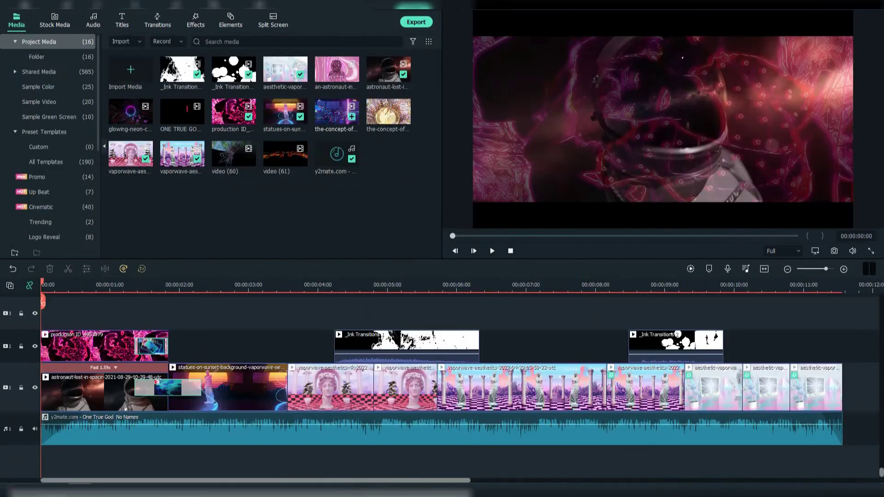
Place the Black sample color on the third track of the main project and extend it to the end of the edit.
{"action": "left_click", "coordinate": [38, 86]}
{"action": "left_click", "coordinate": [196, 74]}
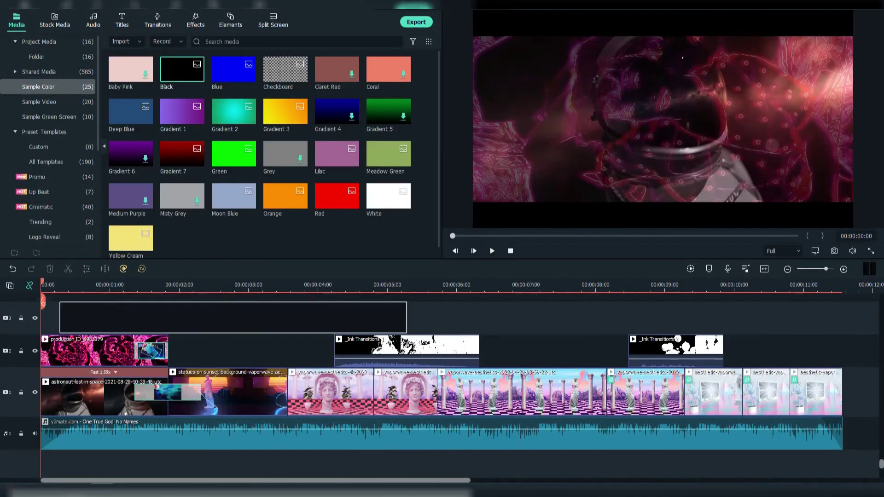
{"action": "left_click_drag", "start_coordinate": [387, 317], "coordinate": [841, 317]}
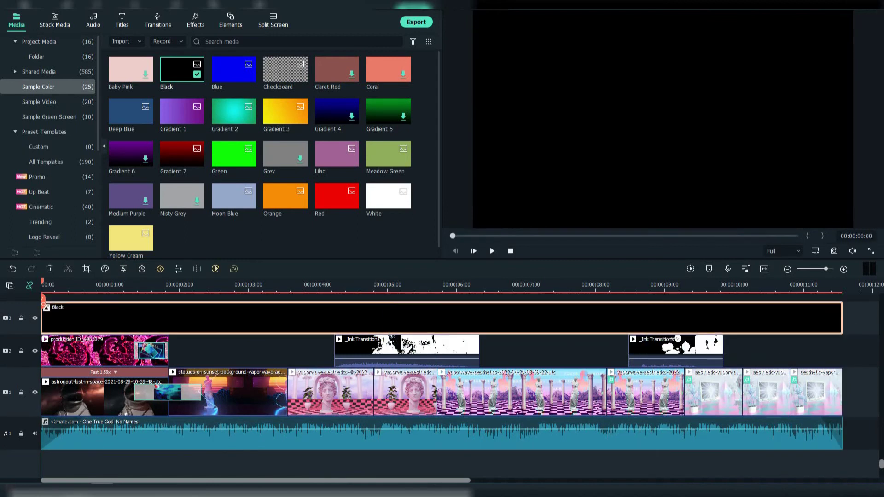
Set the black overlay's opacity to 30%.
{"action": "double_click", "coordinate": [755, 317]}
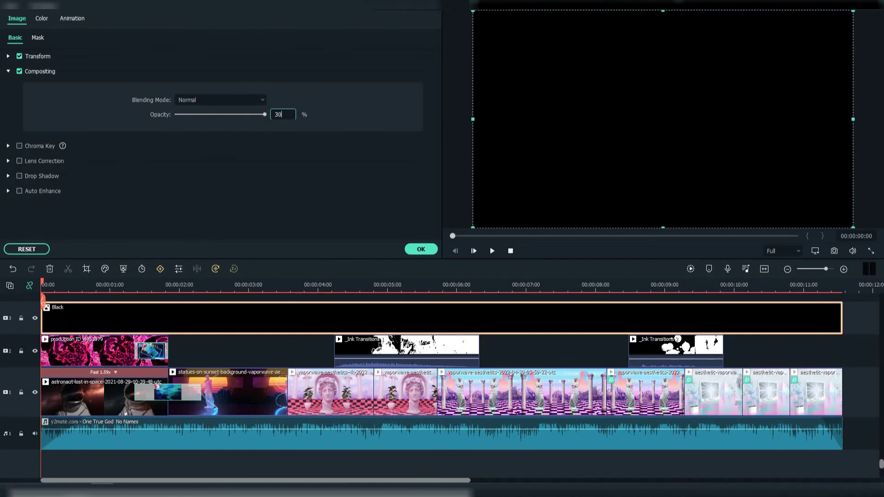
{"action": "key", "text": "Return"}
{"action": "left_click", "coordinate": [421, 248]}
Place the exported ONE TRUE GOD lyrics video from the project folder on the fourth track, at the start above the black overlay.
{"action": "scroll", "coordinate": [441, 349], "scroll_direction": "up", "scroll_amount": 1}
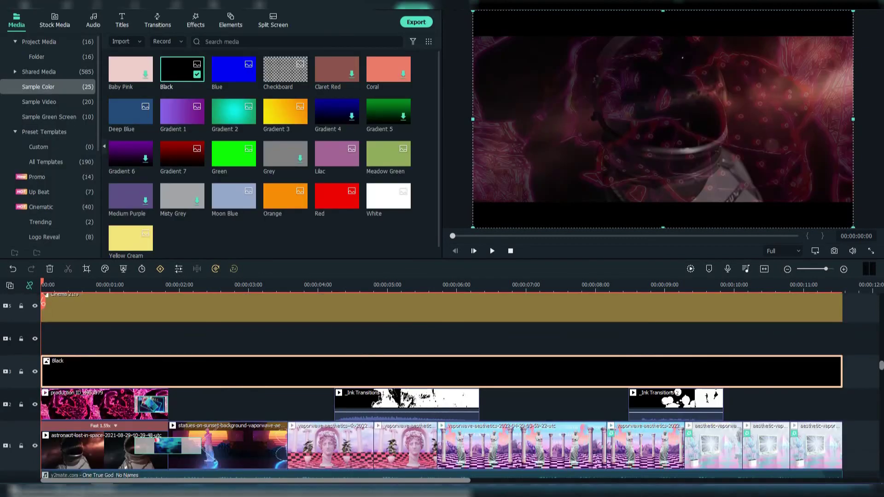
{"action": "left_click", "coordinate": [442, 338]}
{"action": "left_click", "coordinate": [37, 57]}
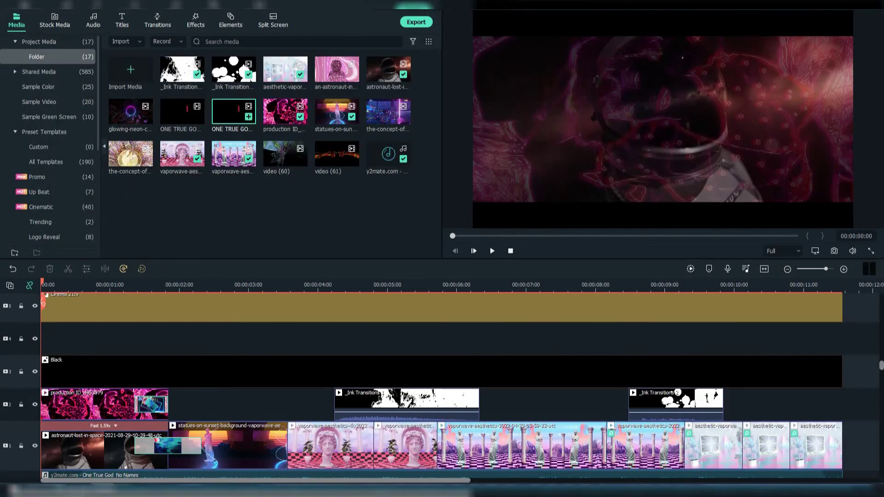
{"action": "left_click_drag", "start_coordinate": [235, 113], "coordinate": [154, 377]}
Apply the Remove Black BG effect to the lyrics clip on the fourth track.
{"action": "double_click", "coordinate": [138, 339]}
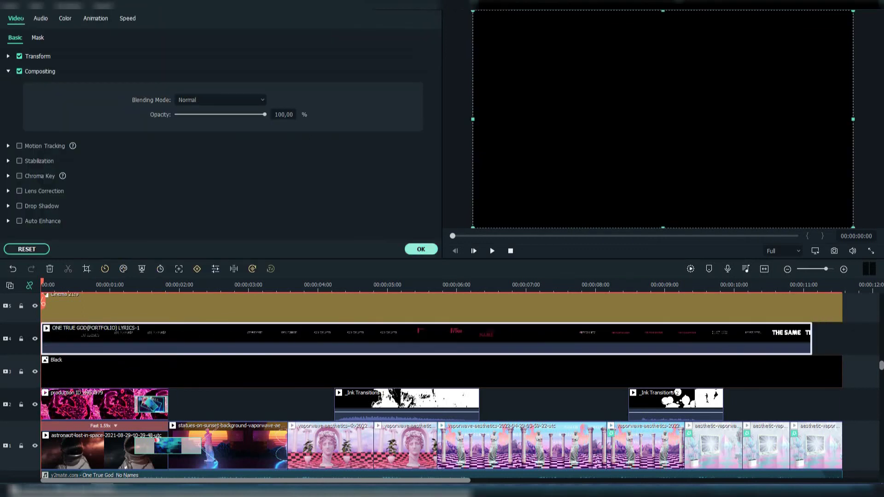
{"action": "left_click", "coordinate": [420, 249]}
{"action": "left_click", "coordinate": [195, 21]}
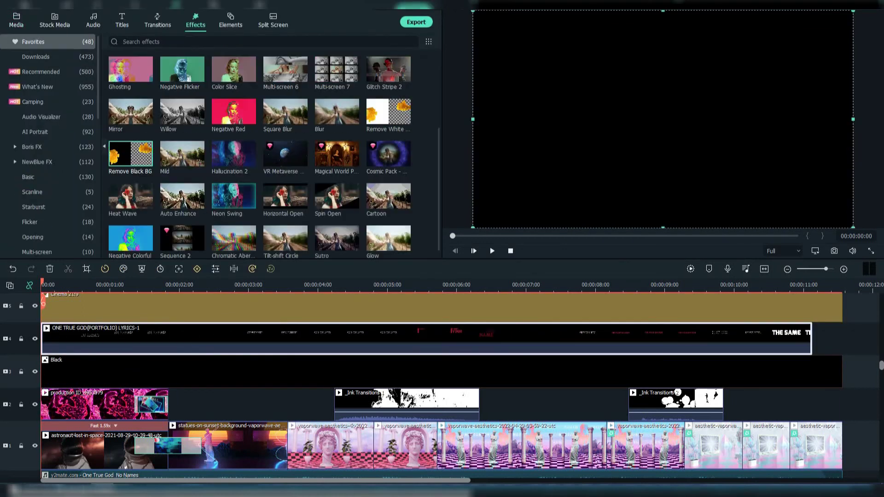
{"action": "left_click_drag", "start_coordinate": [130, 154], "coordinate": [203, 338]}
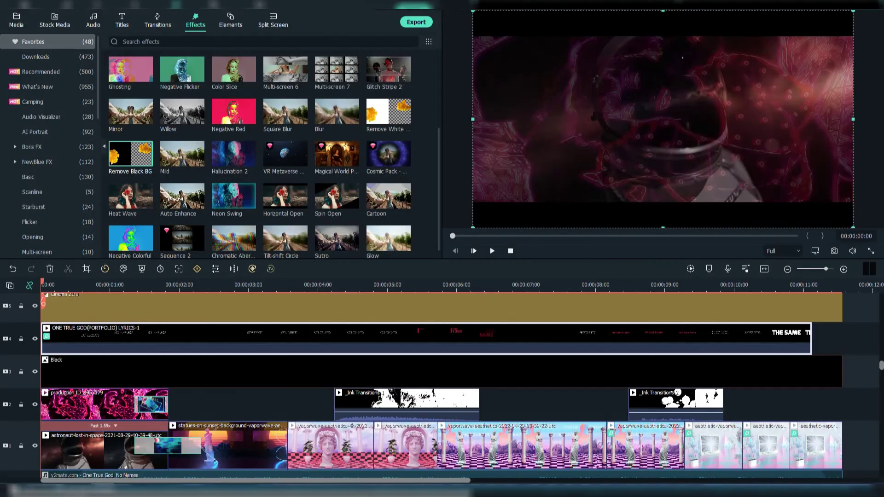